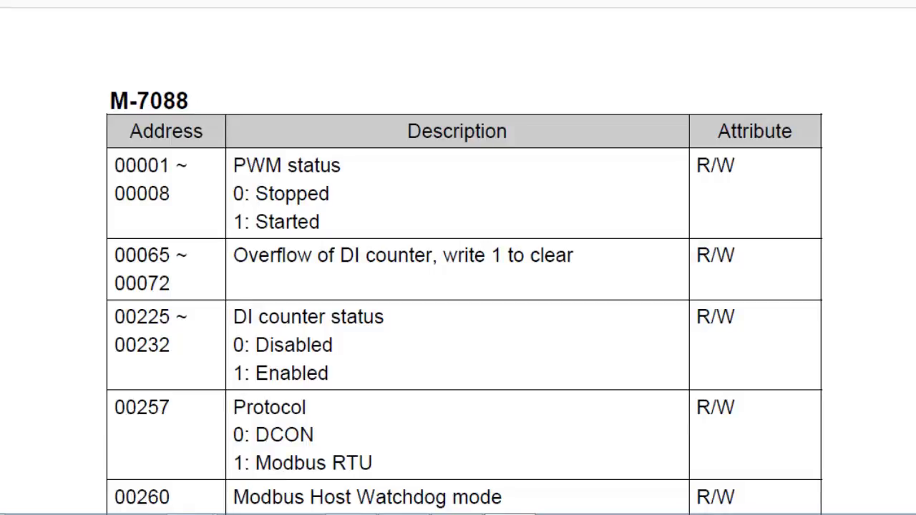
Step: Review the M-7088 Modbus address table, from the PWM status coils through the power-down count register
scroll(464, 261, down, 5)
scroll(464, 261, down, 6)
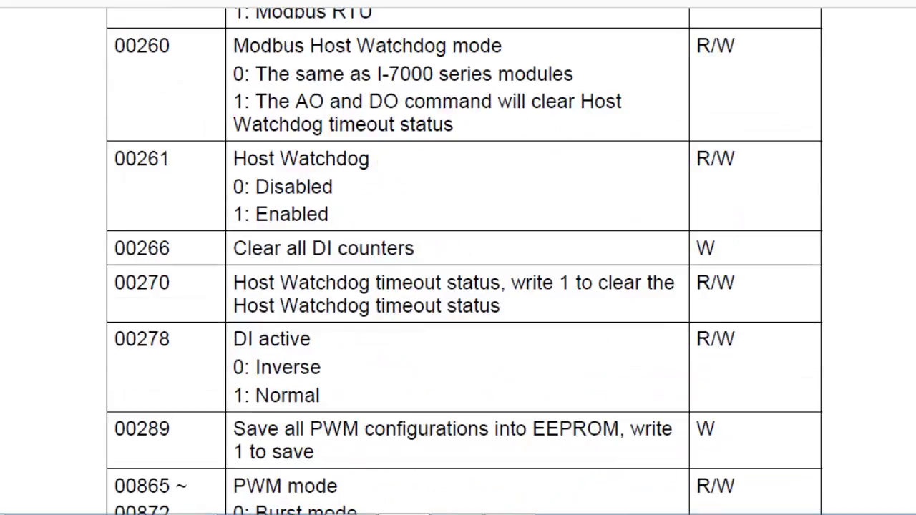
scroll(464, 261, down, 6)
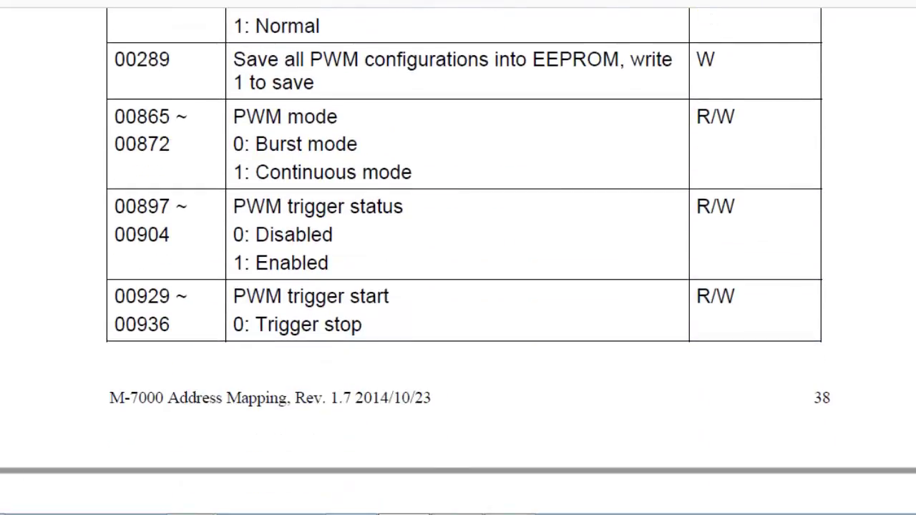
scroll(465, 261, down, 5)
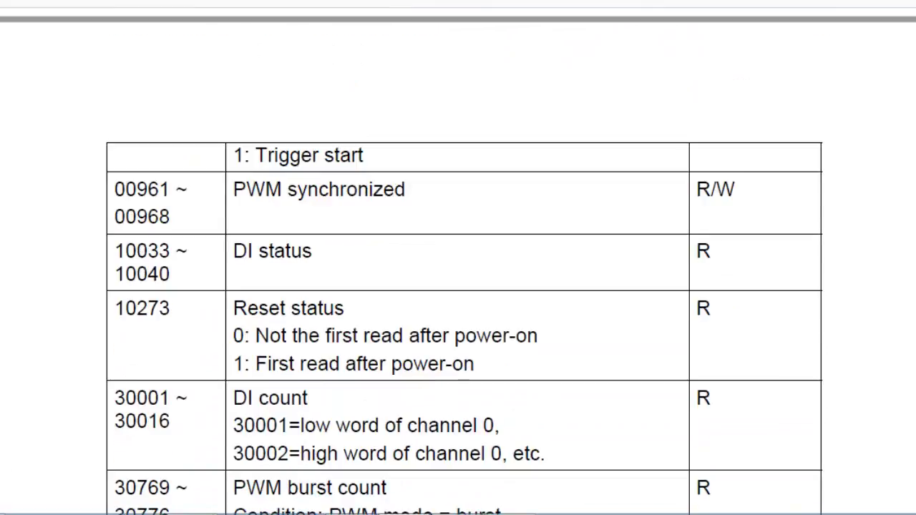
scroll(465, 262, down, 7)
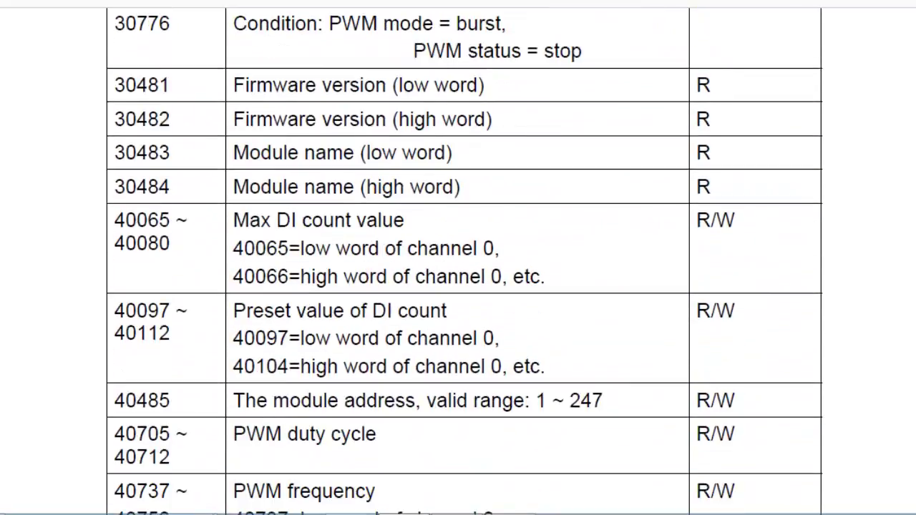
scroll(465, 261, down, 7)
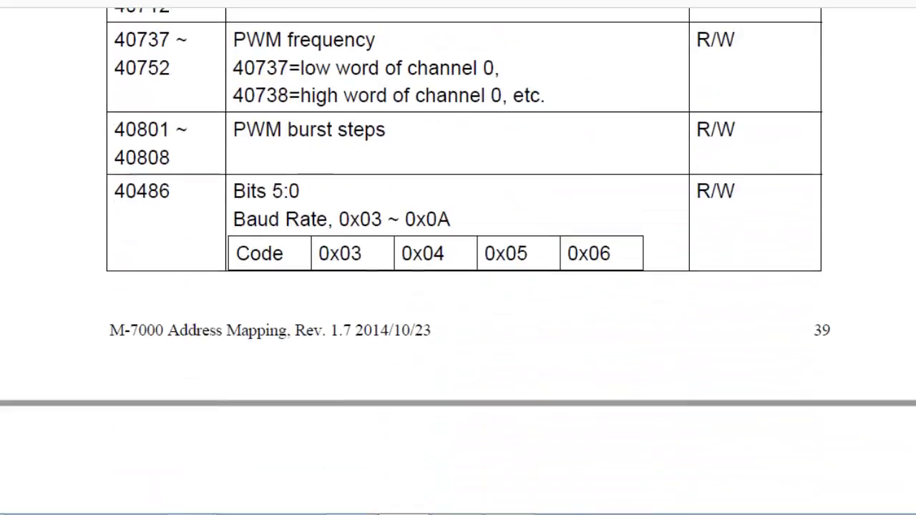
scroll(464, 261, down, 4)
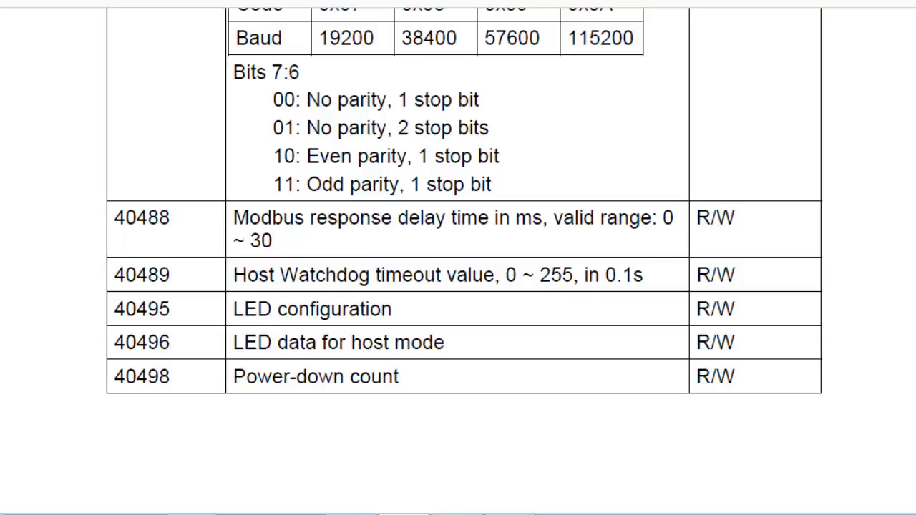
scroll(465, 261, up, 8)
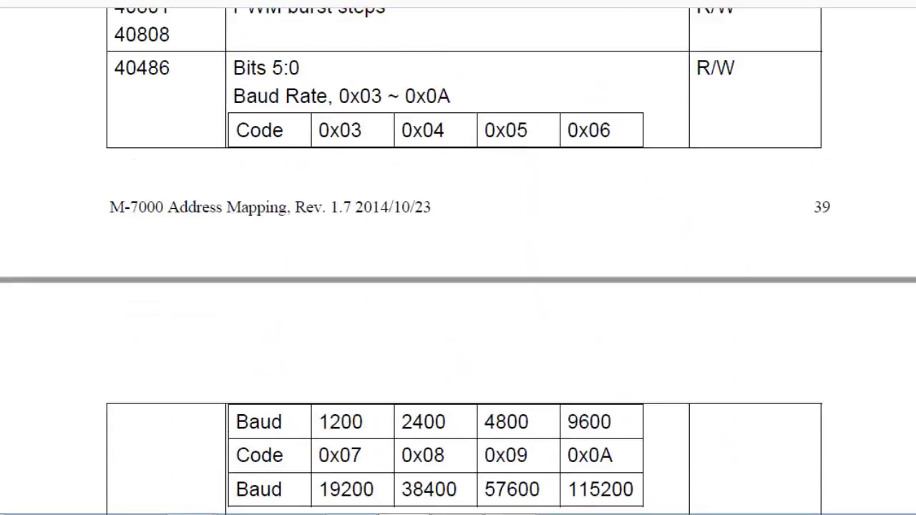
scroll(465, 262, up, 6)
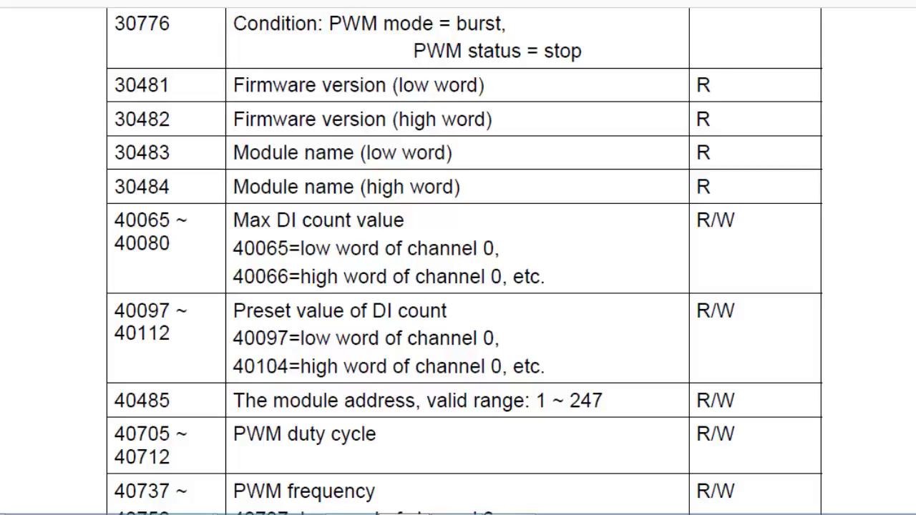
scroll(464, 261, up, 9)
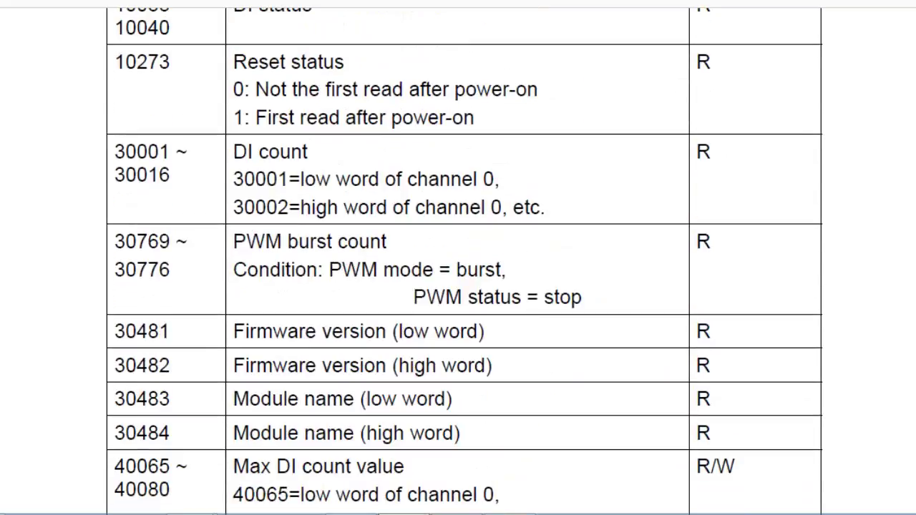
scroll(464, 262, up, 9)
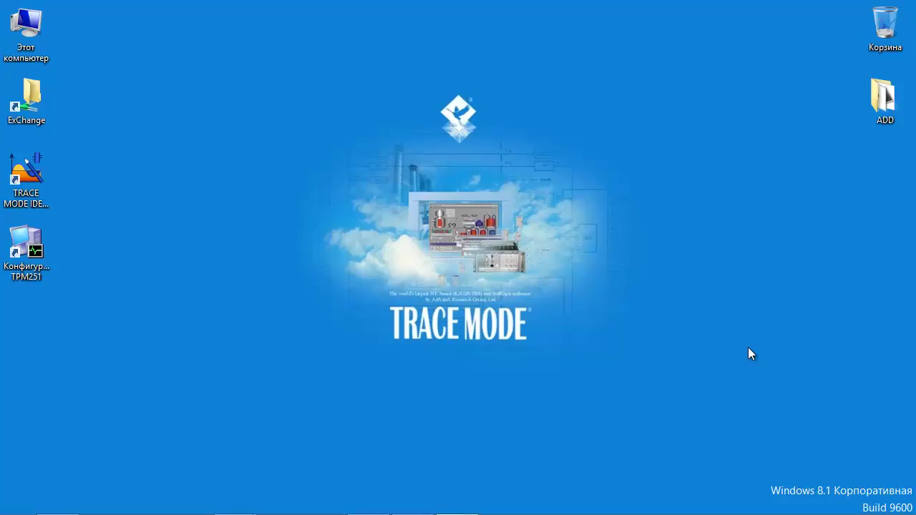
Step: Launch the TRACE MODE 6 development environment and start a new project
double_click(26, 175)
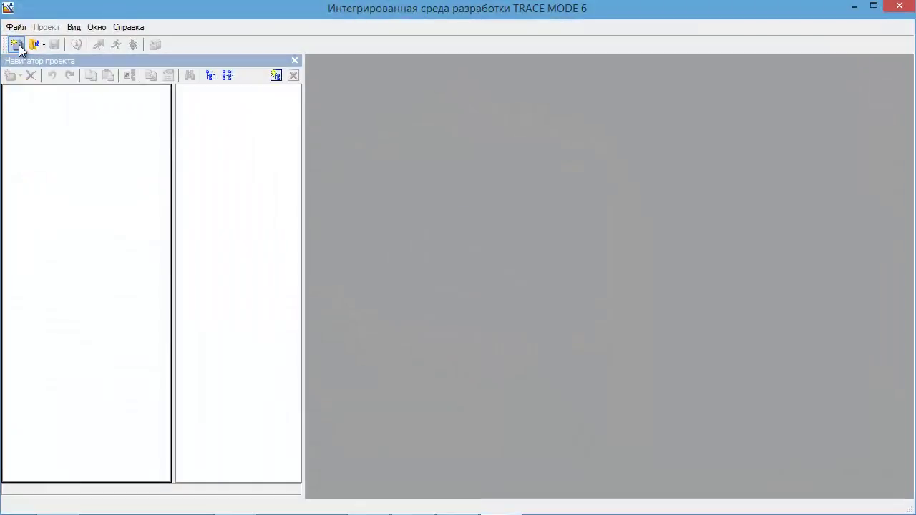
click(15, 45)
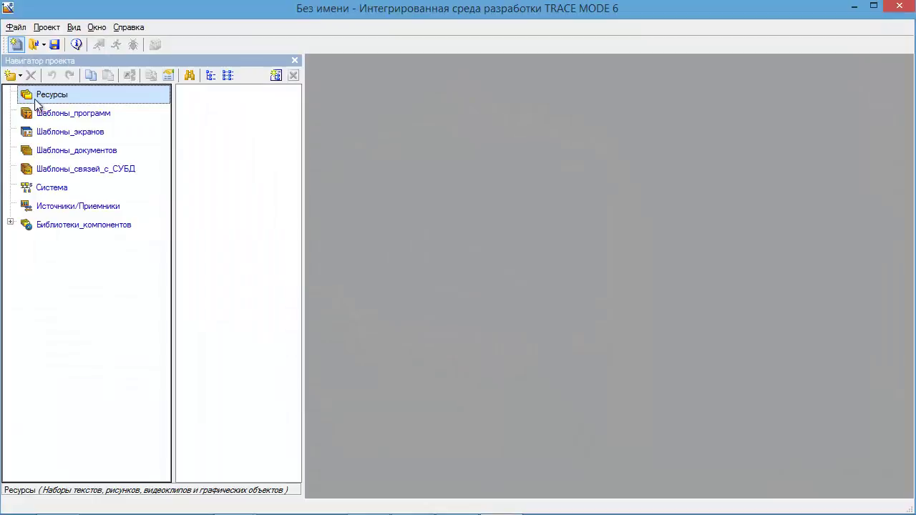
Step: Create a MODBUS group under Источники/Приемники in the project tree
click(66, 207)
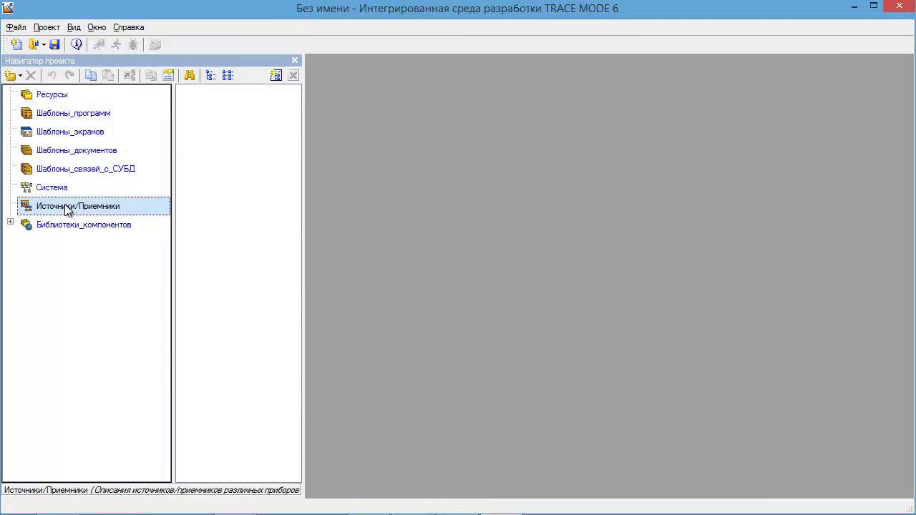
right_click(66, 207)
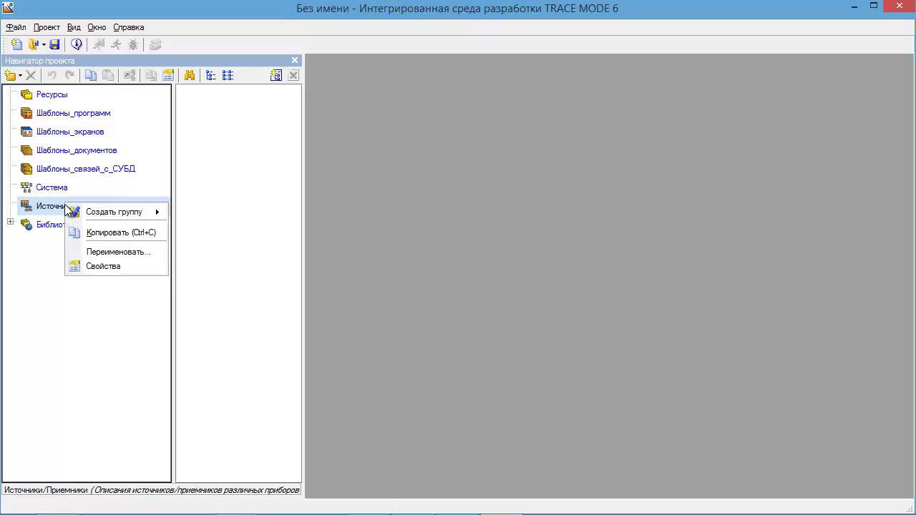
mouse_move(108, 210)
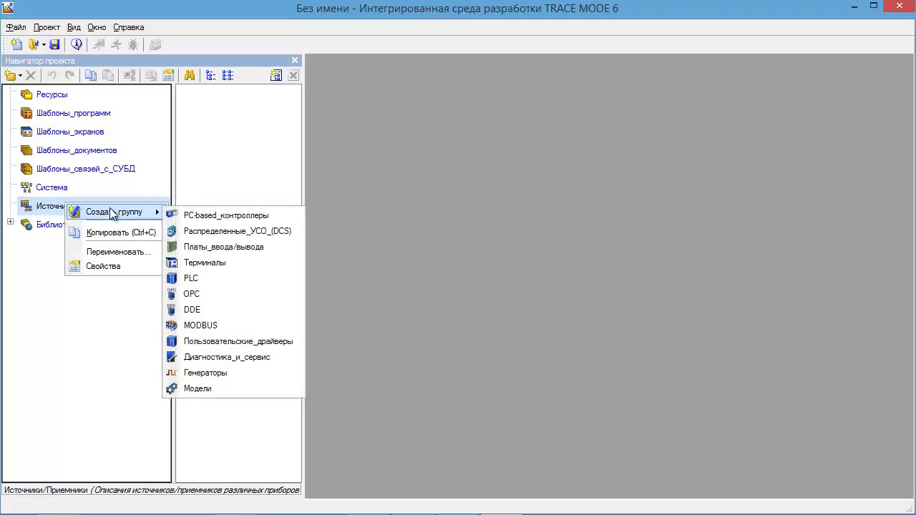
click(218, 326)
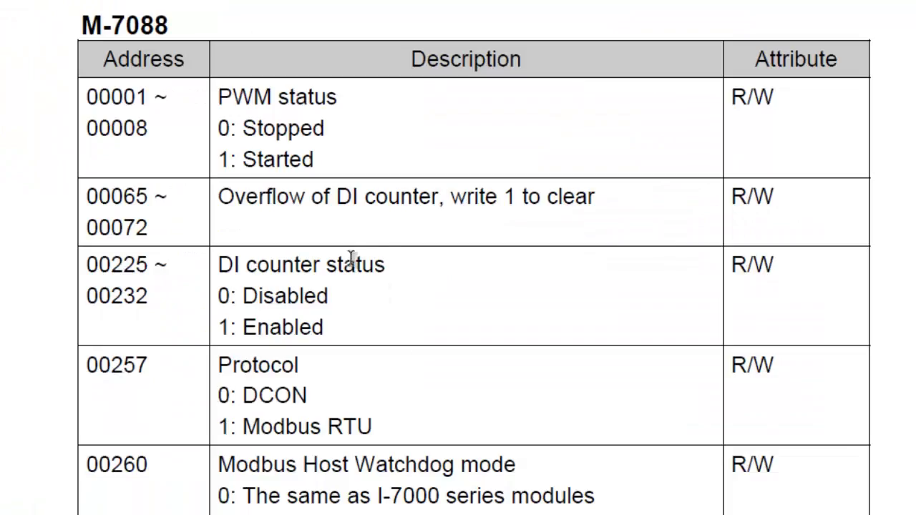
Step: Highlight the DI counter status (00225 ~ 00232) and Clear all DI counters (00266) rows in the M-7088 address table
drag(93, 265, 326, 328)
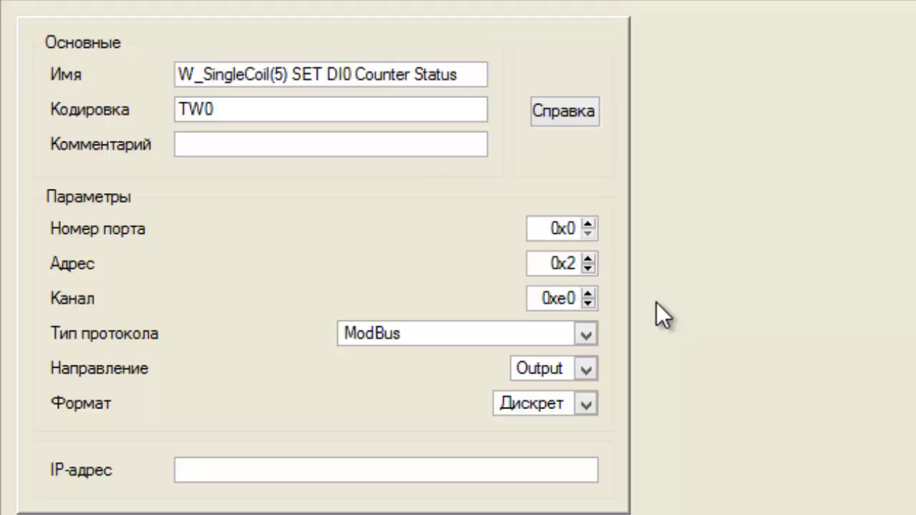
key(Down)
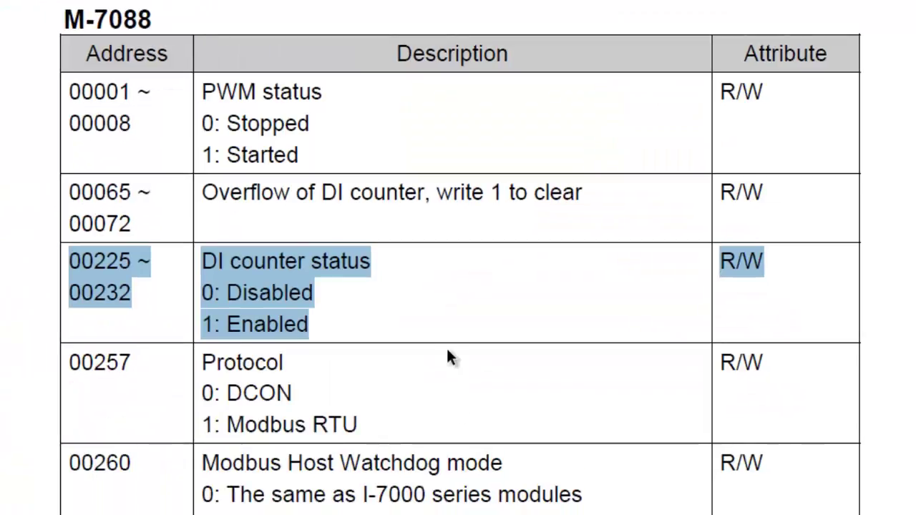
scroll(450, 350, down, 3)
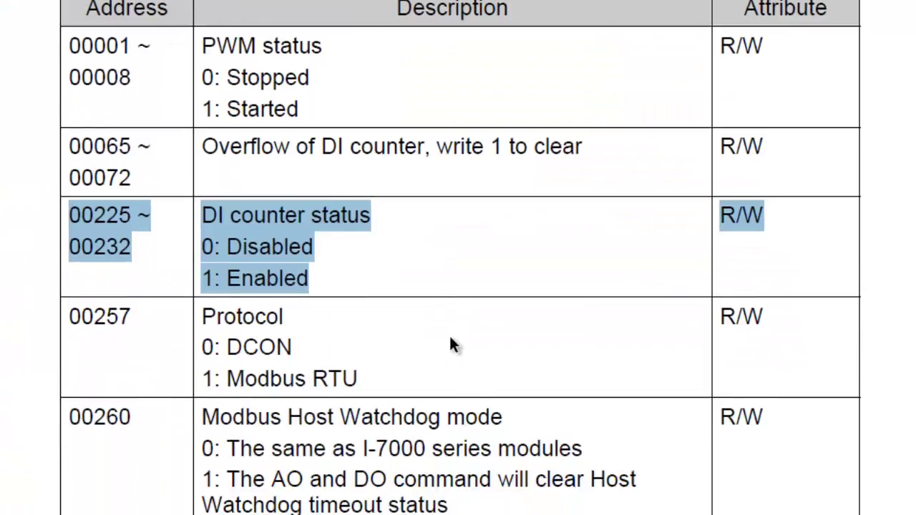
scroll(449, 336, down, 1)
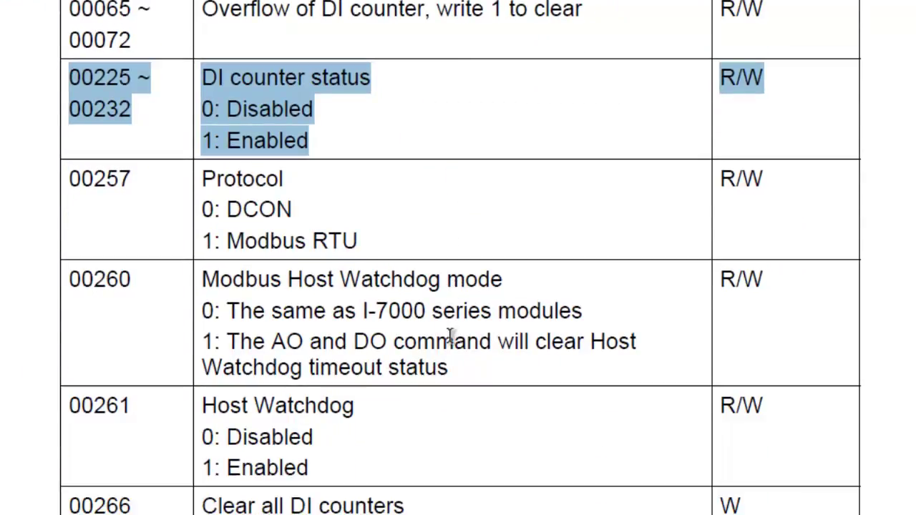
scroll(447, 341, down, 2)
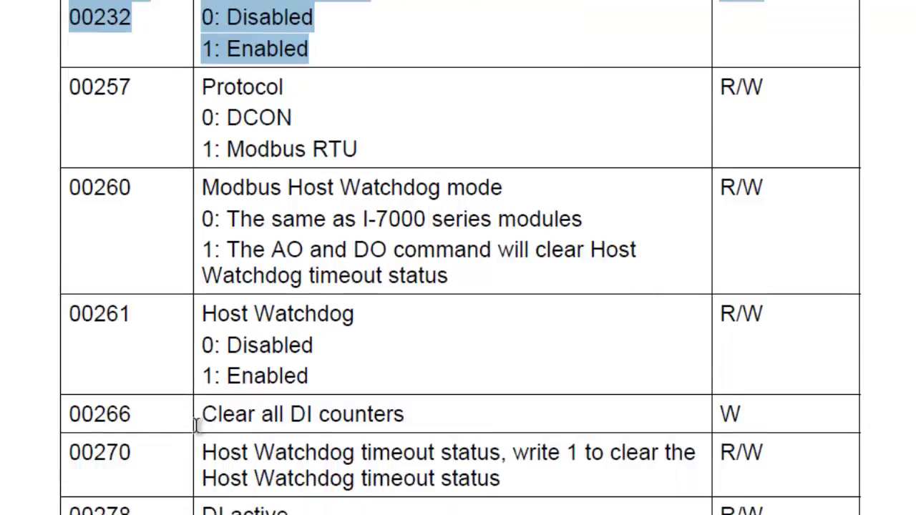
drag(69, 414, 414, 413)
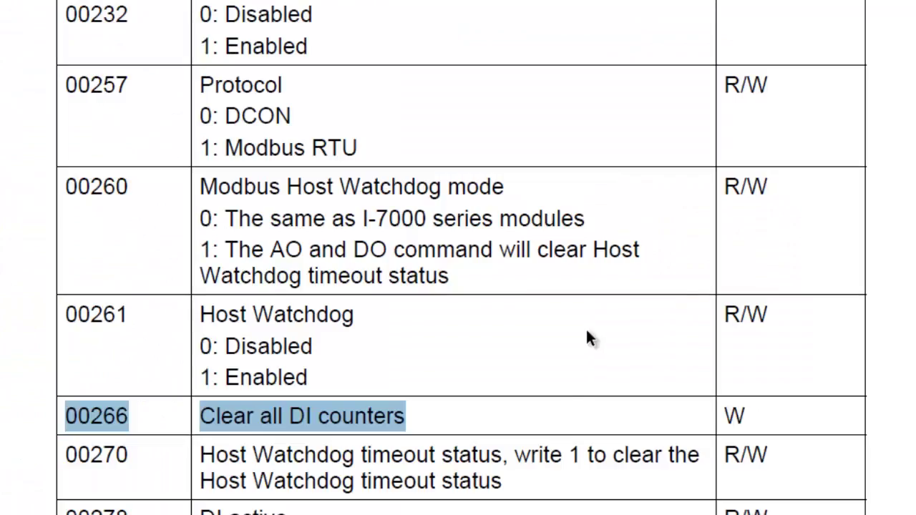
Step: Examine the PWM mode, PWM trigger and PWM status registers in the M-7088 address table
click(587, 331)
scroll(587, 329, down, 5)
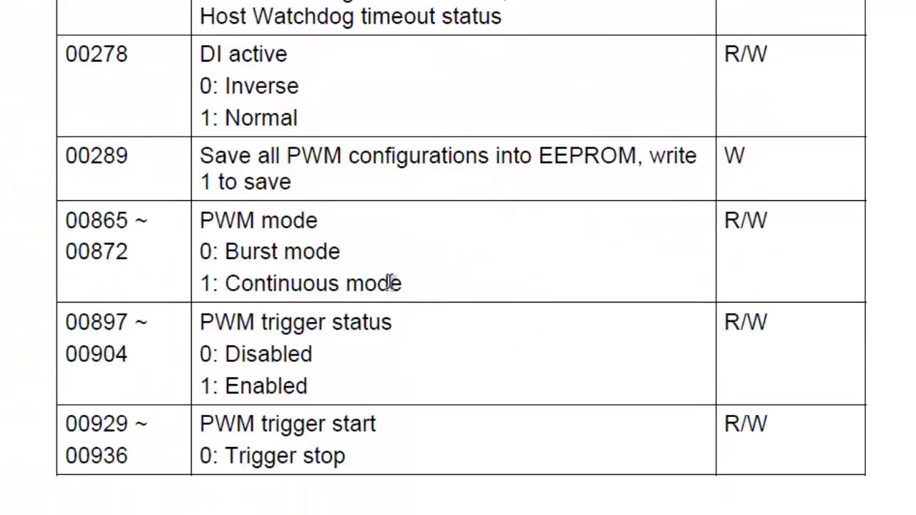
scroll(473, 255, down, 2)
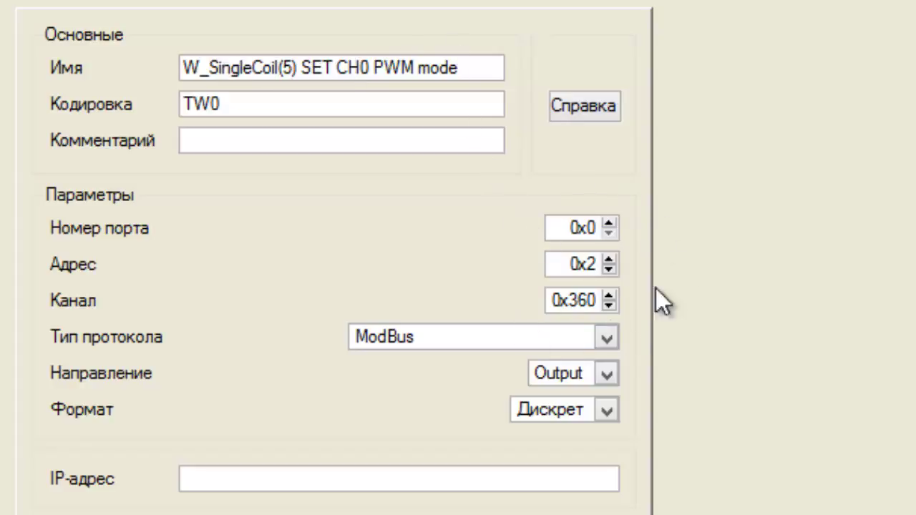
key(Down)
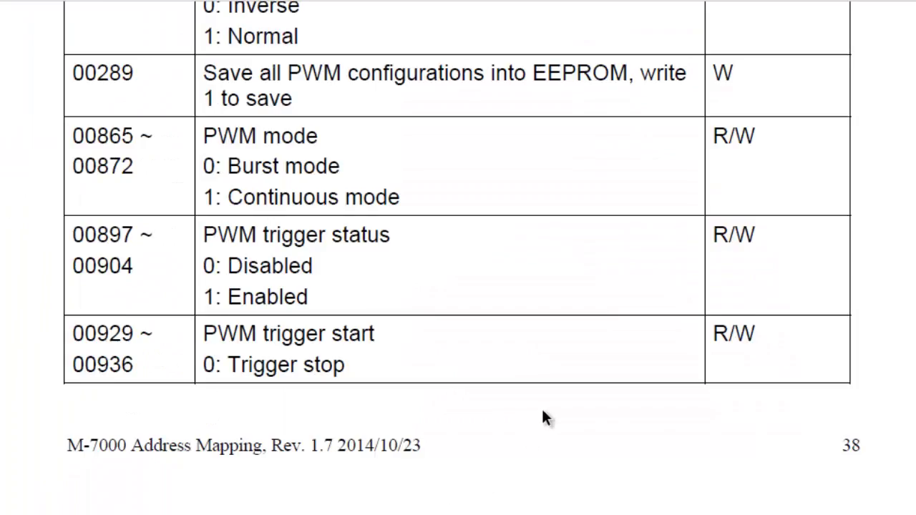
scroll(542, 413, up, 20)
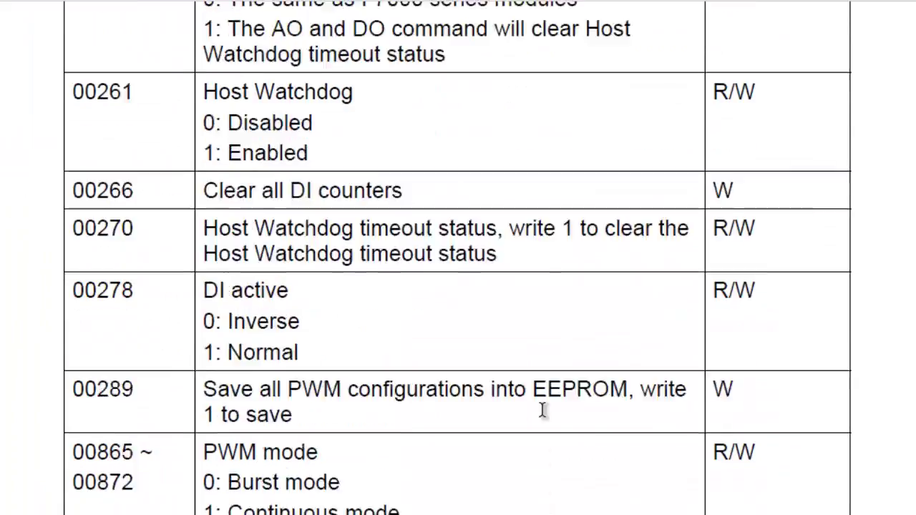
scroll(542, 413, up, 1)
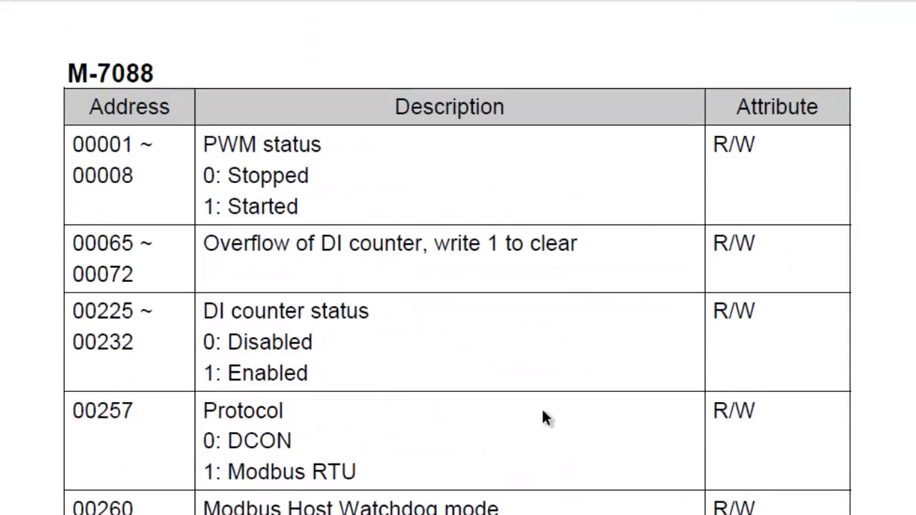
Step: Highlight the PWM duty cycle (40705 ~ 40712) and PWM frequency (40737 ~ 40752) rows in the address table
scroll(542, 413, down, 10)
scroll(541, 413, down, 3)
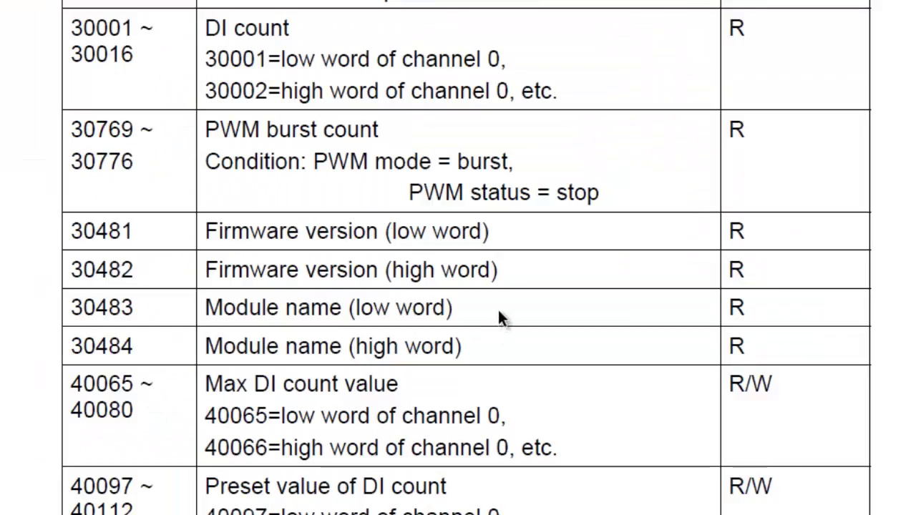
scroll(500, 305, down, 5)
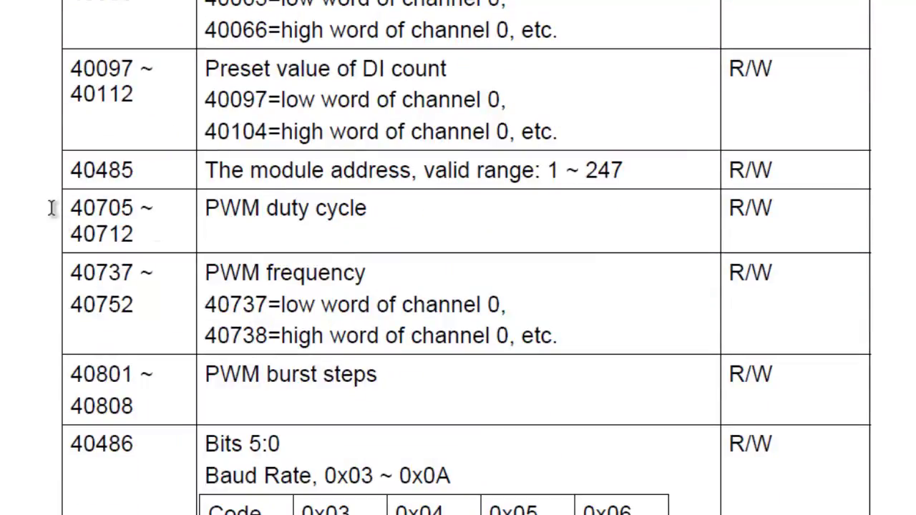
drag(71, 207, 779, 219)
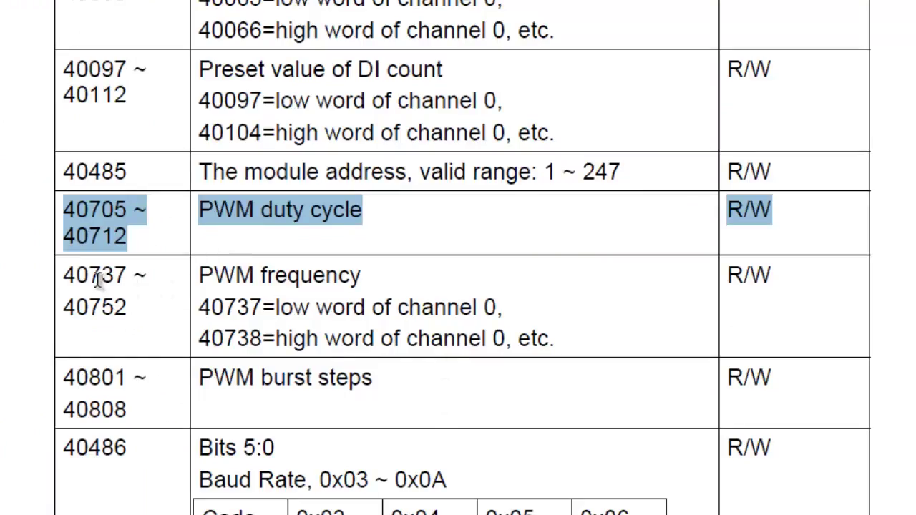
drag(71, 275, 765, 302)
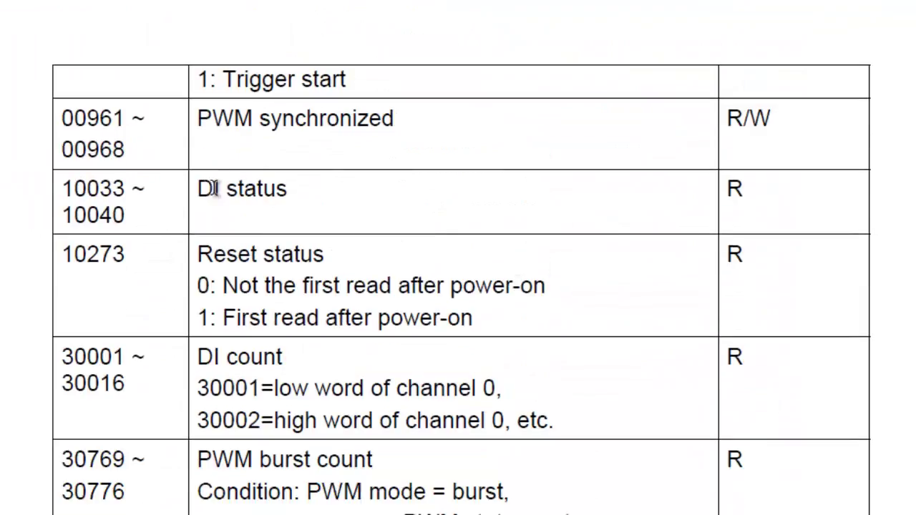
Step: Highlight the DI status row (10033 ~ 10040) and a register row further up the M-7088 address table
drag(63, 185, 544, 196)
drag(94, 199, 295, 203)
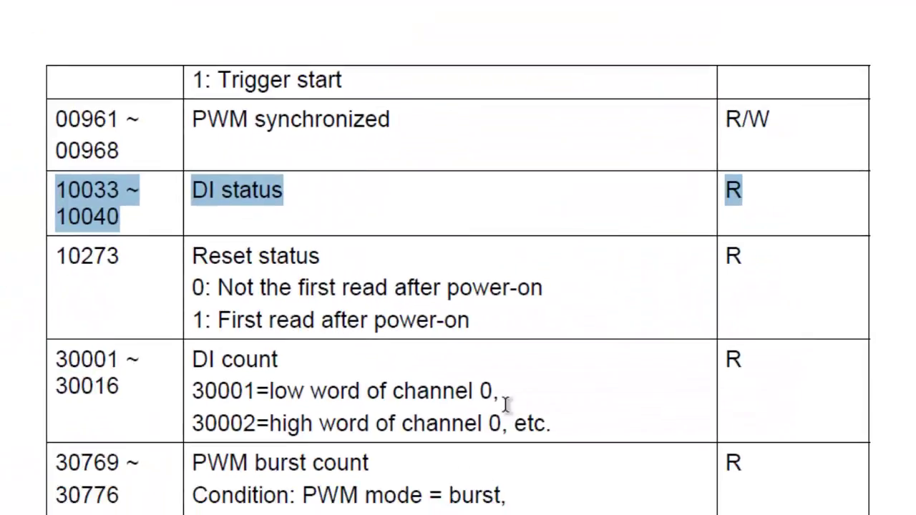
scroll(568, 346, up, 6)
drag(55, 103, 775, 106)
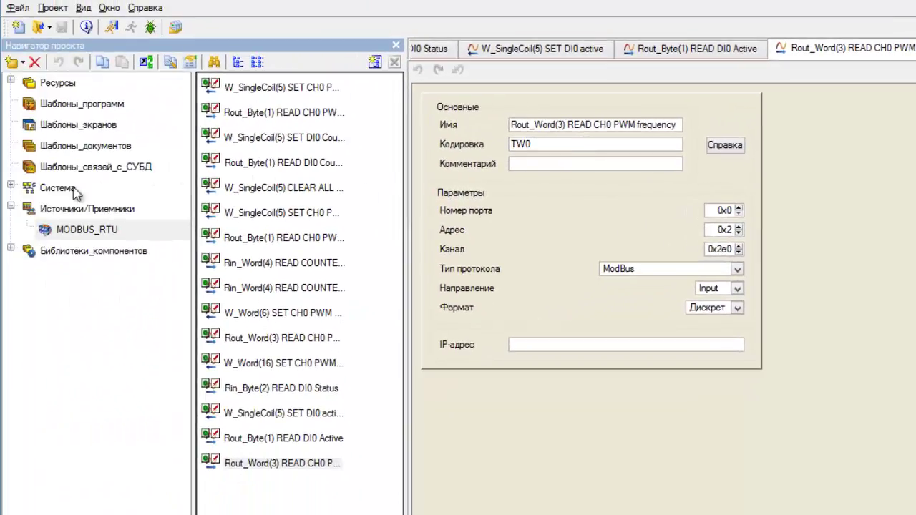
Step: Expand the RTM_1 node under Система and view its COM-порты group
click(10, 188)
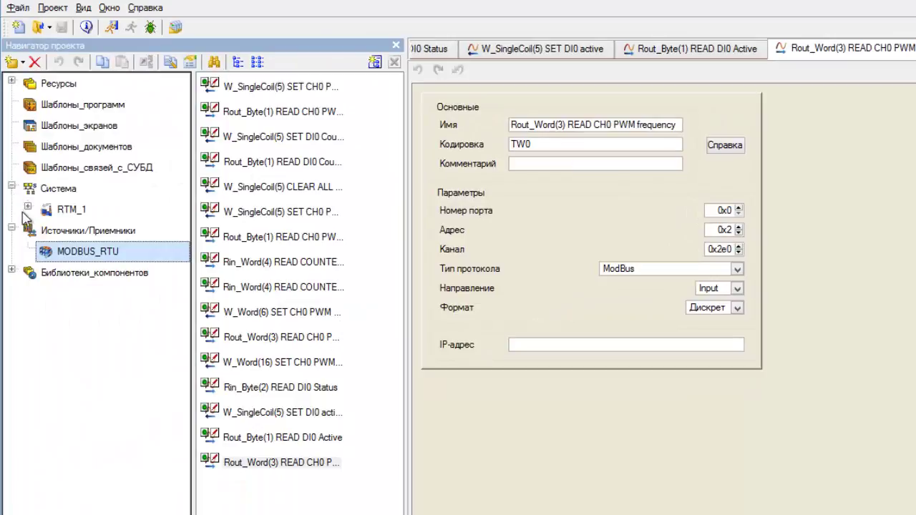
double_click(57, 208)
click(93, 230)
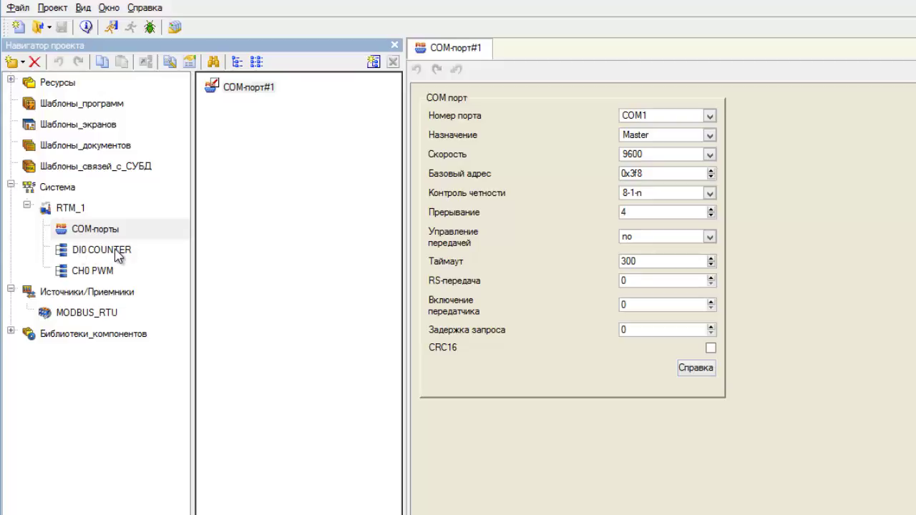
Step: Check the DI0 COUNTER and CH0 PWM groups of RTM_1 and show the channels in CH0 PWM
mouse_move(99, 282)
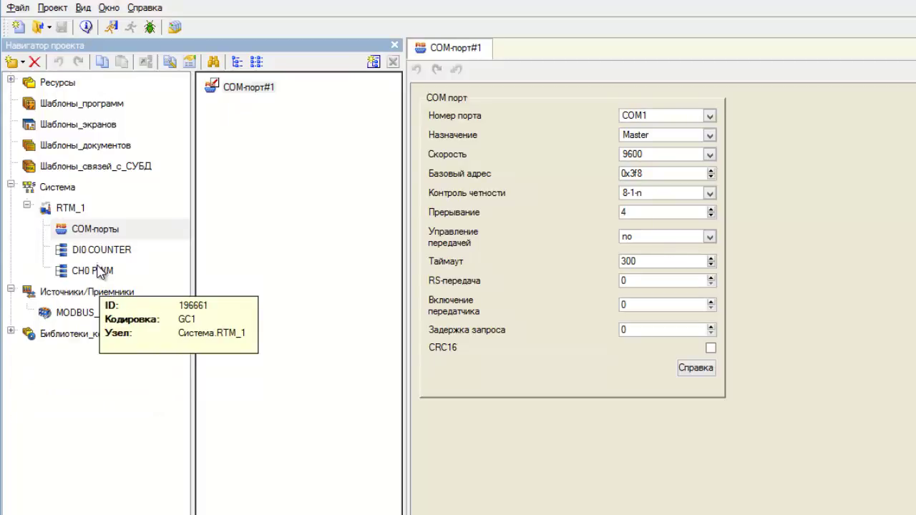
mouse_move(96, 244)
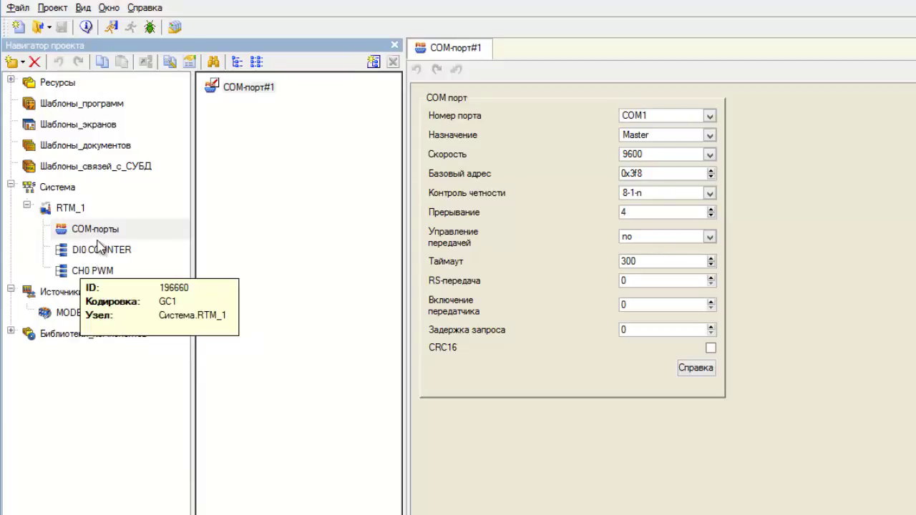
click(93, 271)
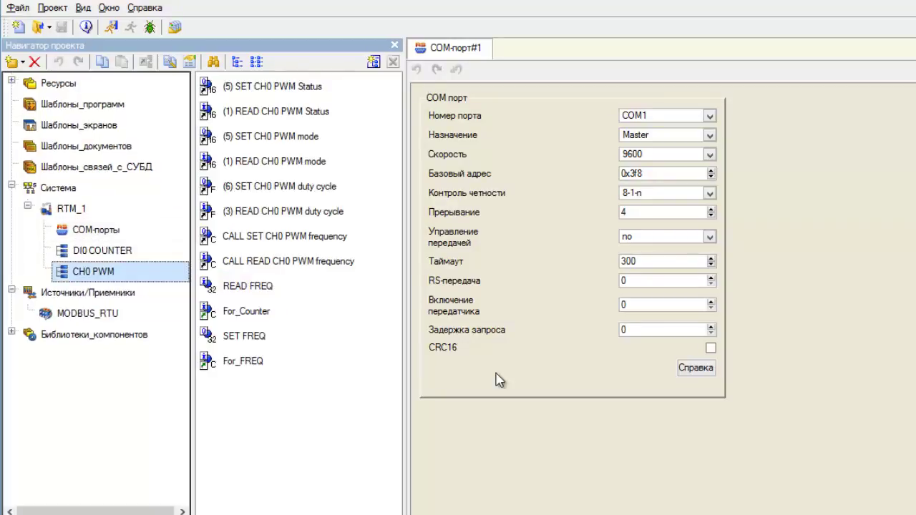